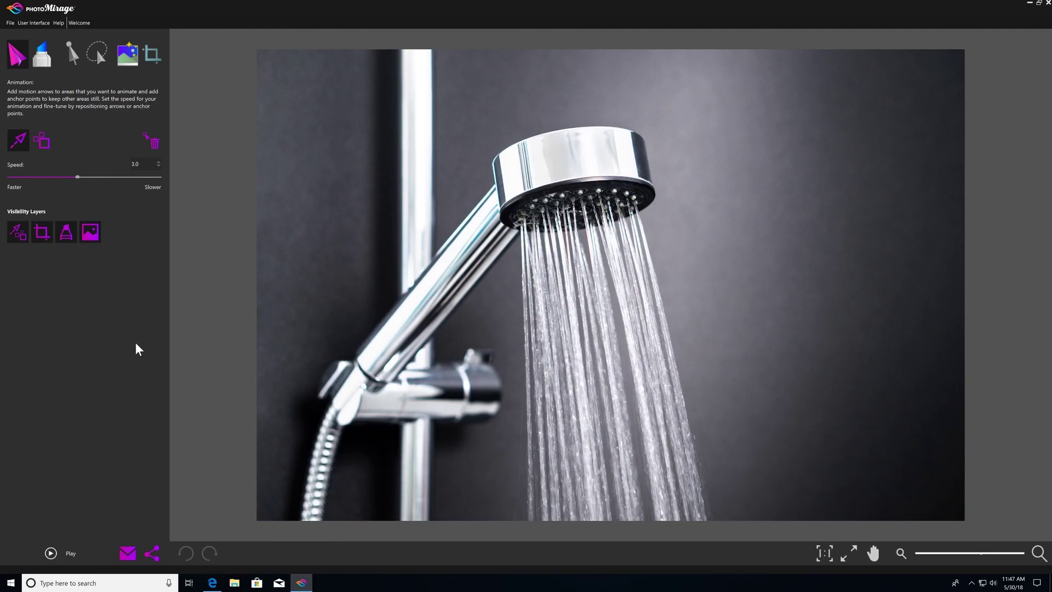
- Draw eleven downward motion arrows through the water spray, from below the shower head to the spray's bottom
{"action": "left_click", "coordinate": [19, 142]}
{"action": "mouse_move", "coordinate": [534, 292]}
{"action": "left_mouse_down"}
{"action": "mouse_move", "coordinate": [536, 338]}
{"action": "mouse_move", "coordinate": [499, 321]}
{"action": "mouse_move", "coordinate": [505, 391]}
{"action": "mouse_move", "coordinate": [481, 390]}
{"action": "left_mouse_up"}
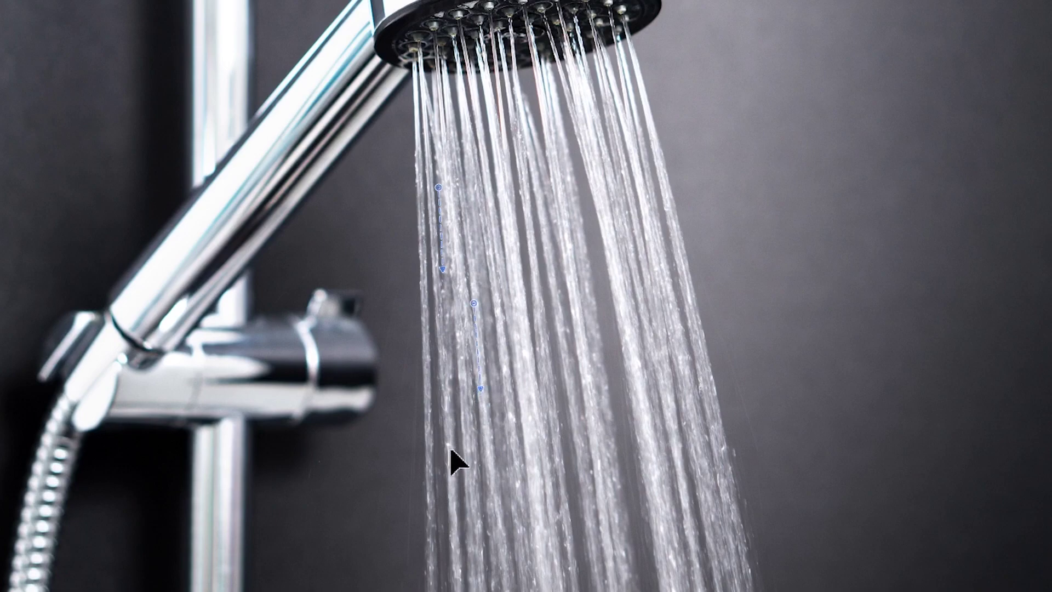
{"action": "left_click_drag", "start_coordinate": [453, 465], "coordinate": [455, 557]}
{"action": "left_click_drag", "start_coordinate": [498, 457], "coordinate": [507, 556]}
{"action": "left_click_drag", "start_coordinate": [549, 392], "coordinate": [560, 496]}
{"action": "left_click_drag", "start_coordinate": [510, 232], "coordinate": [521, 329]}
{"action": "left_click_drag", "start_coordinate": [560, 166], "coordinate": [574, 261]}
{"action": "left_click_drag", "start_coordinate": [615, 129], "coordinate": [633, 220]}
{"action": "left_click_drag", "start_coordinate": [601, 412], "coordinate": [605, 433]}
{"action": "left_click_drag", "start_coordinate": [644, 282], "coordinate": [659, 375]}
{"action": "left_click_drag", "start_coordinate": [694, 440], "coordinate": [711, 535]}
{"action": "left_click_drag", "start_coordinate": [649, 453], "coordinate": [661, 532]}
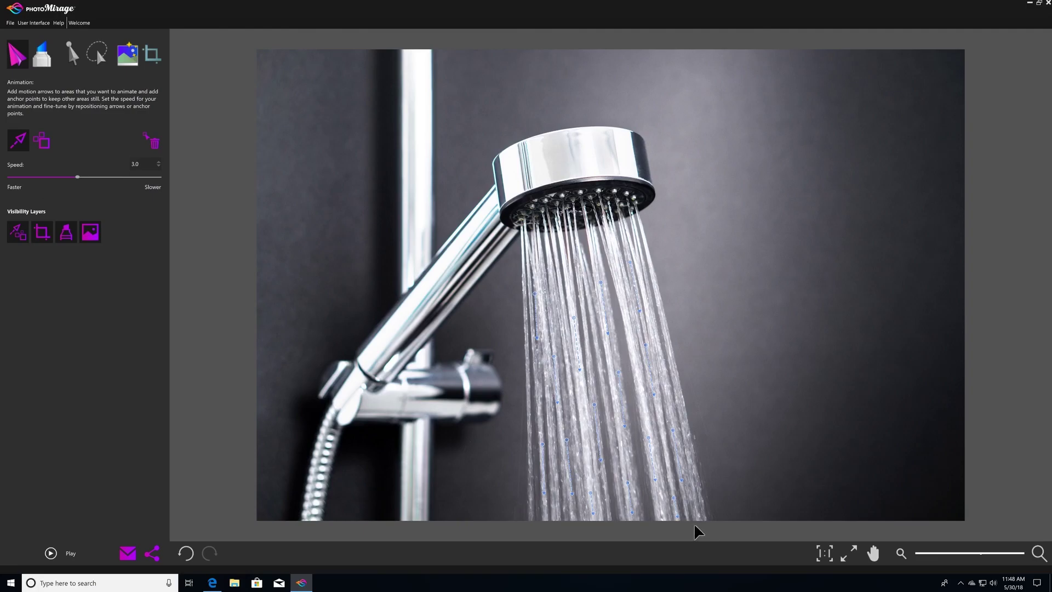
- Place anchor points up the spray's left edge, from the bottom to near the top
{"action": "left_click", "coordinate": [42, 144]}
{"action": "left_click", "coordinate": [519, 514]}
{"action": "left_click", "coordinate": [519, 492]}
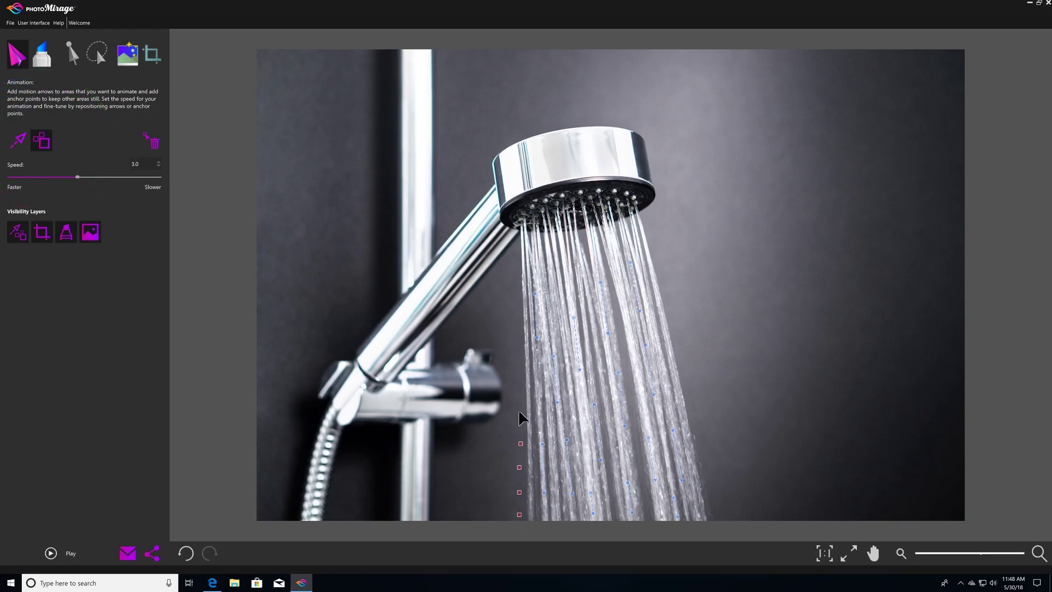
{"action": "left_click", "coordinate": [518, 354]}
{"action": "left_click", "coordinate": [516, 326]}
{"action": "left_click", "coordinate": [515, 276]}
{"action": "left_click", "coordinate": [514, 253]}
{"action": "left_click", "coordinate": [515, 235]}
{"action": "left_click", "coordinate": [515, 227]}
- Anchor the shower head's upper and lower rim so it stays still
{"action": "left_click", "coordinate": [528, 208]}
{"action": "left_click", "coordinate": [545, 201]}
{"action": "left_click", "coordinate": [559, 196]}
{"action": "left_click", "coordinate": [578, 194]}
{"action": "left_click", "coordinate": [589, 193]}
{"action": "left_click", "coordinate": [604, 193]}
{"action": "left_click", "coordinate": [617, 193]}
{"action": "left_click", "coordinate": [632, 196]}
{"action": "left_click", "coordinate": [637, 204]}
{"action": "left_click", "coordinate": [622, 209]}
{"action": "left_click", "coordinate": [605, 215]}
{"action": "left_click", "coordinate": [584, 220]}
{"action": "left_click", "coordinate": [565, 222]}
{"action": "left_click", "coordinate": [544, 223]}
{"action": "left_click", "coordinate": [528, 223]}
- Anchor the spray's right edge and start the animation preview
{"action": "left_click", "coordinate": [715, 489]}
{"action": "left_click", "coordinate": [721, 512]}
{"action": "left_click", "coordinate": [52, 554]}
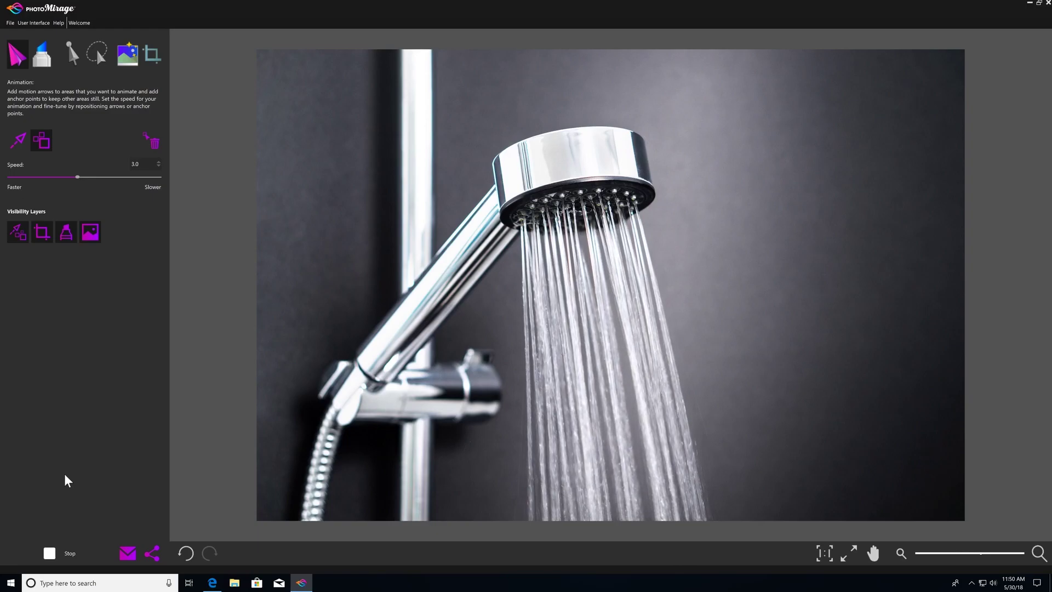
- Stop the looping water animation after watching it play
{"action": "left_click", "coordinate": [49, 553]}
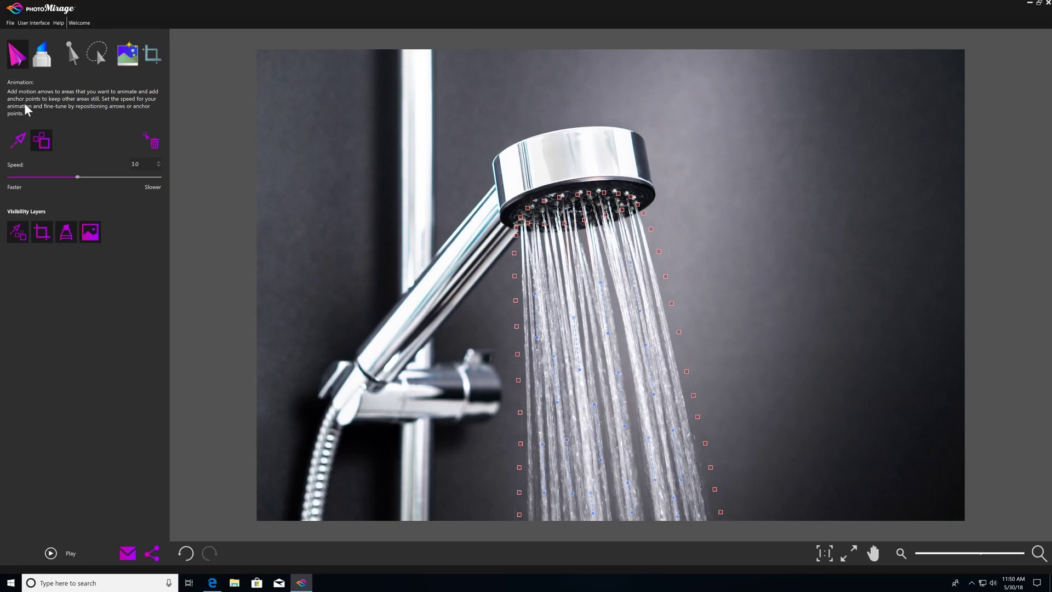
- Add three short motion arrows at the shower head's sides and bracket, then replay the preview
{"action": "left_click", "coordinate": [17, 139]}
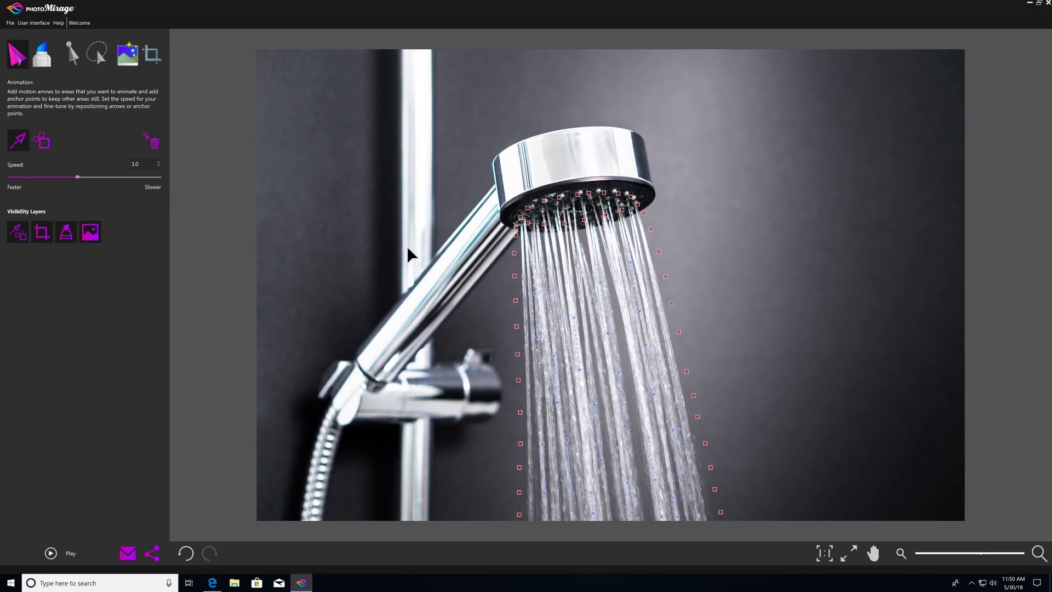
{"action": "left_click_drag", "start_coordinate": [672, 218], "coordinate": [672, 220]}
{"action": "left_click_drag", "start_coordinate": [498, 253], "coordinate": [497, 253]}
{"action": "mouse_move", "coordinate": [480, 403]}
{"action": "left_mouse_down"}
{"action": "mouse_move", "coordinate": [472, 463]}
{"action": "mouse_move", "coordinate": [479, 437]}
{"action": "left_mouse_up"}
{"action": "key", "text": "space"}
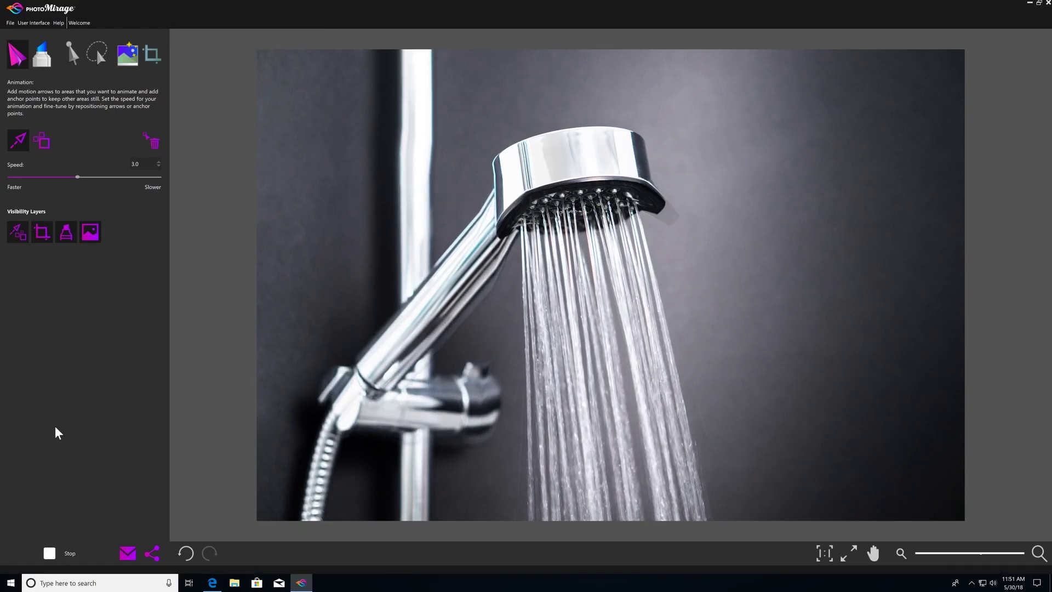
- Stop the running animation preview
{"action": "left_click", "coordinate": [50, 553]}
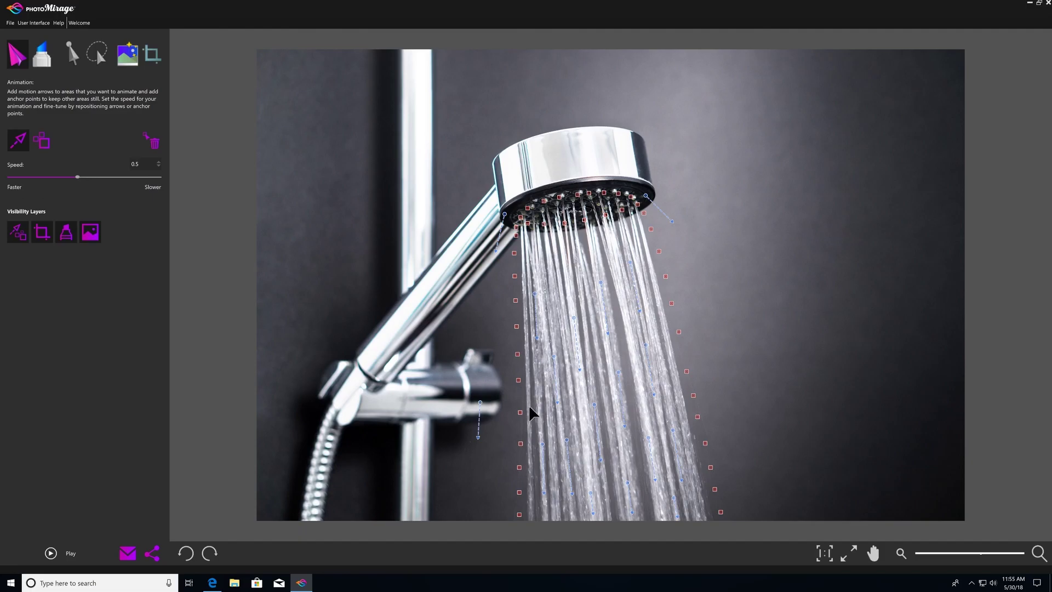
- Draw a motion arrow at the spray's left edge and stretch it diagonally down into the spray
{"action": "left_click_drag", "start_coordinate": [539, 400], "coordinate": [545, 403]}
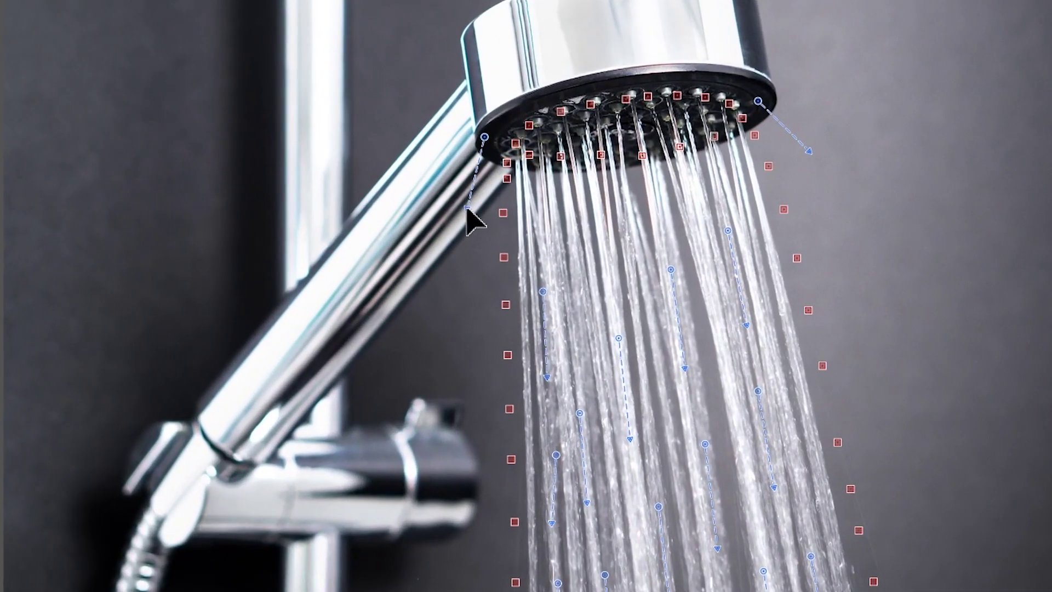
{"action": "mouse_move", "coordinate": [469, 212]}
{"action": "left_mouse_down"}
{"action": "mouse_move", "coordinate": [564, 265]}
{"action": "mouse_move", "coordinate": [595, 310]}
{"action": "left_mouse_up"}
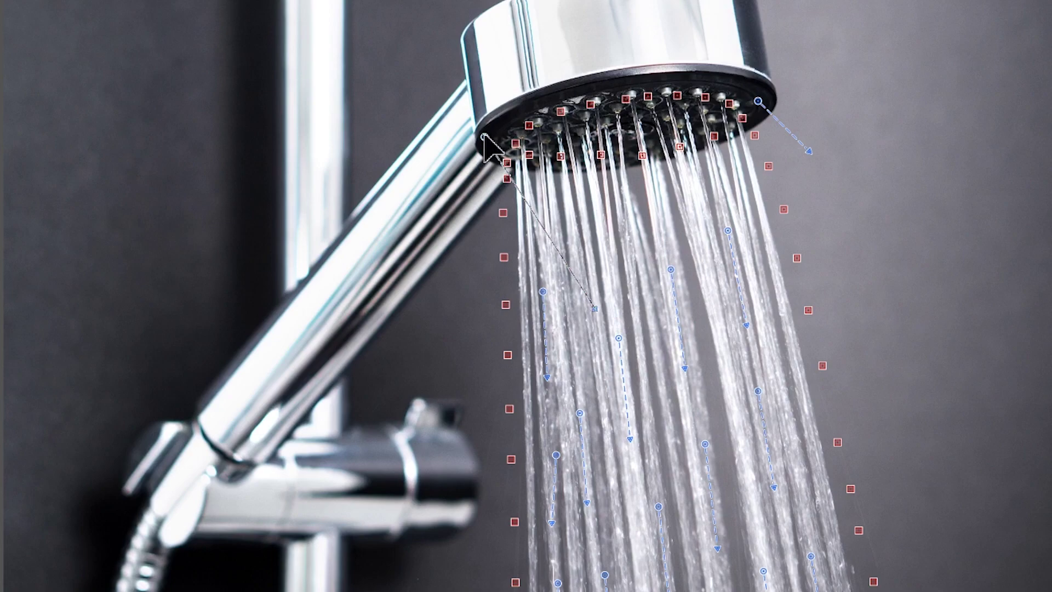
{"action": "left_click", "coordinate": [587, 245]}
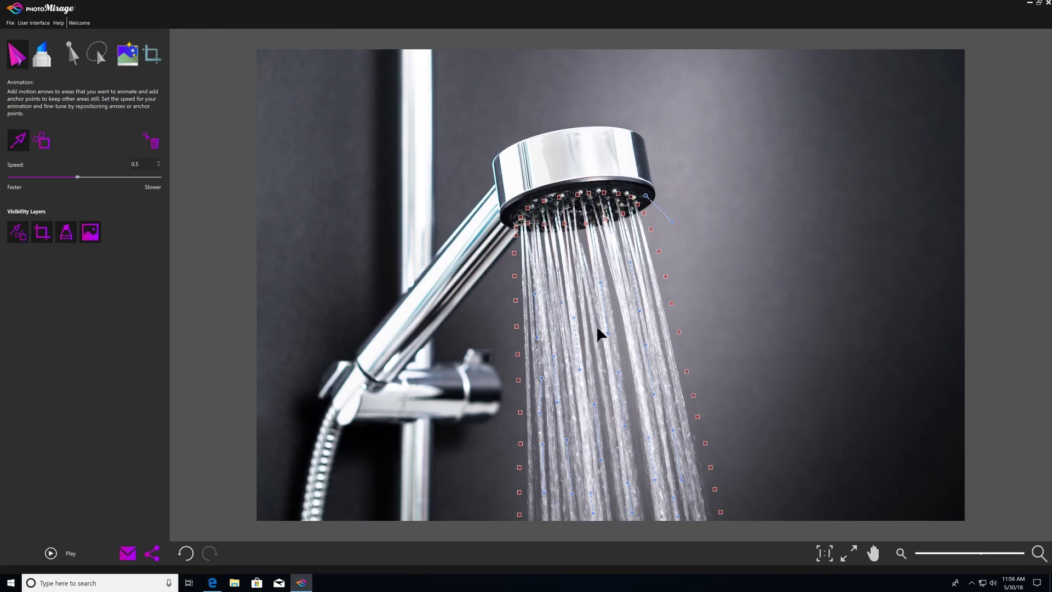
- Delete the stray motion arrow beside the shower head and raise the animation speed
{"action": "left_click", "coordinate": [153, 141]}
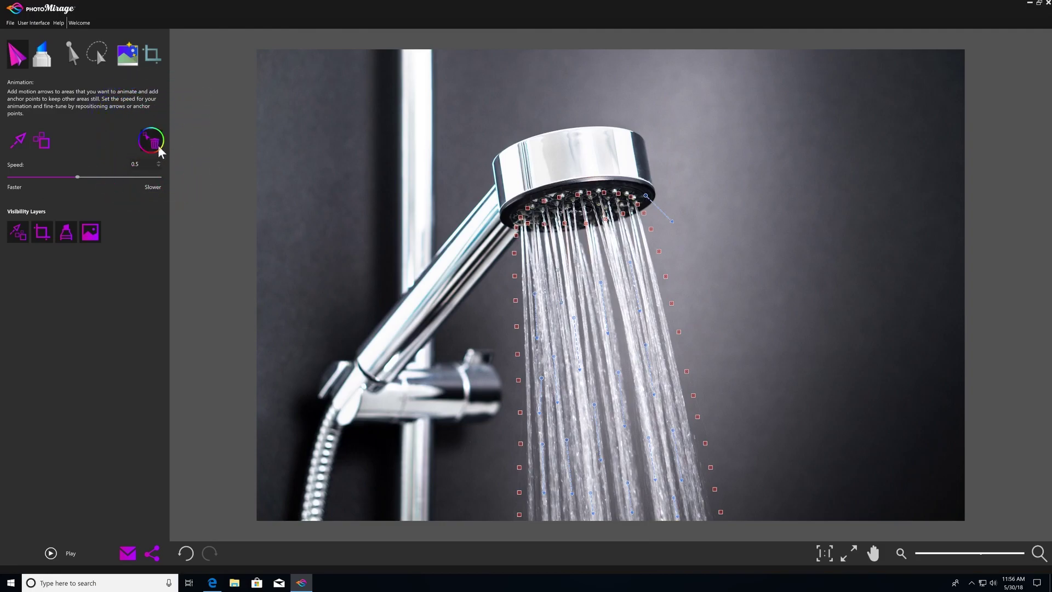
{"action": "left_click", "coordinate": [157, 144]}
{"action": "left_click", "coordinate": [78, 177]}
- Start playback of the finished water animation at speed 0.5
{"action": "left_click", "coordinate": [53, 553]}
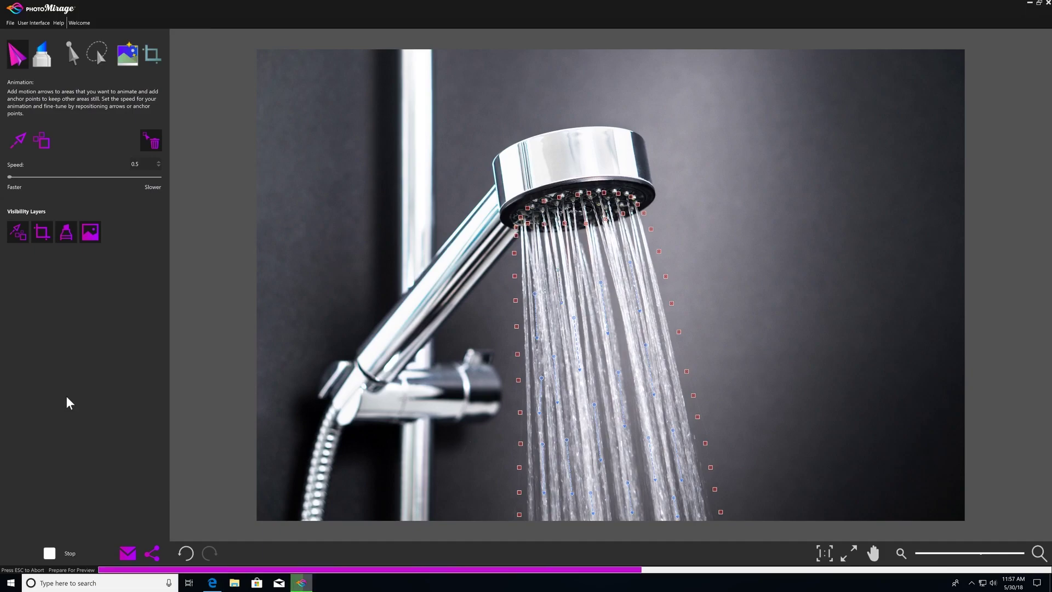